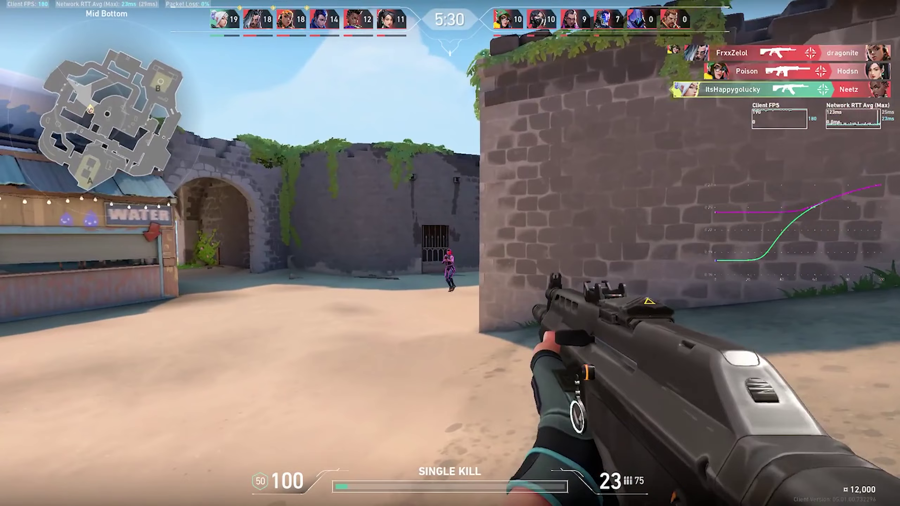
{"action": "left_click", "coordinate": [450, 253]}
{"action": "key", "text": "w"}
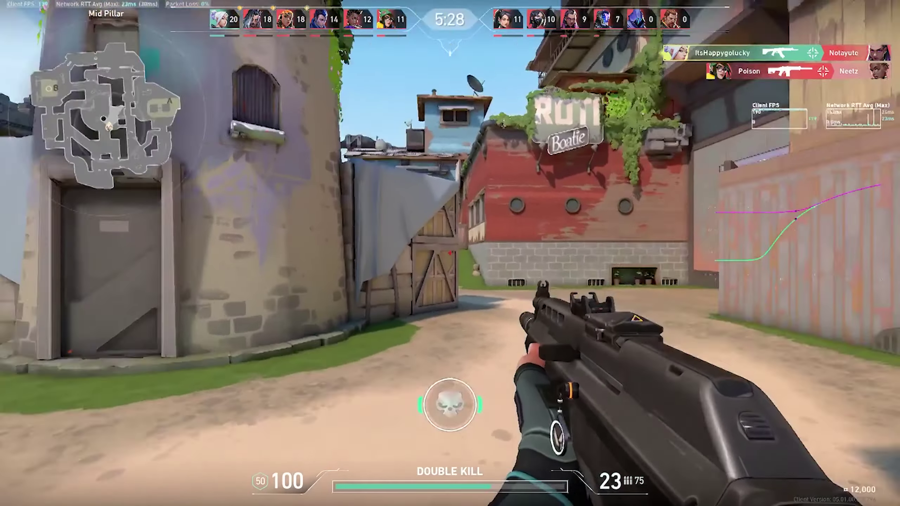
{"action": "key", "text": "w"}
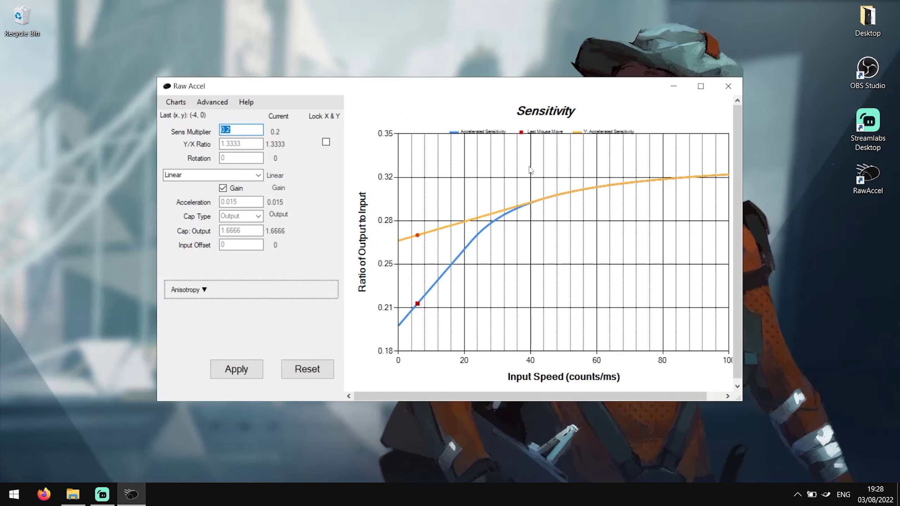
Step: Turn on Streaming Mode for the Raw Accel sensitivity chart so it has a green background
{"action": "double_click", "coordinate": [256, 129]}
{"action": "left_click", "coordinate": [166, 101]}
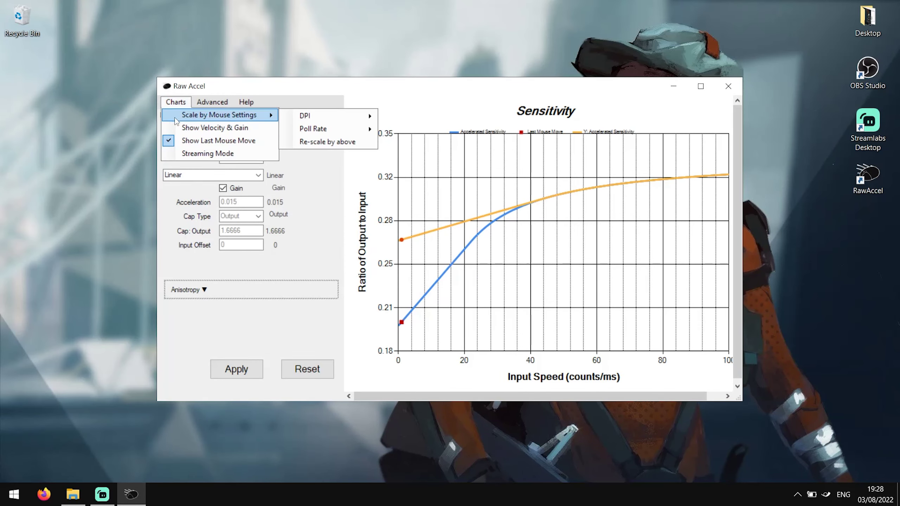
{"action": "left_click", "coordinate": [198, 156]}
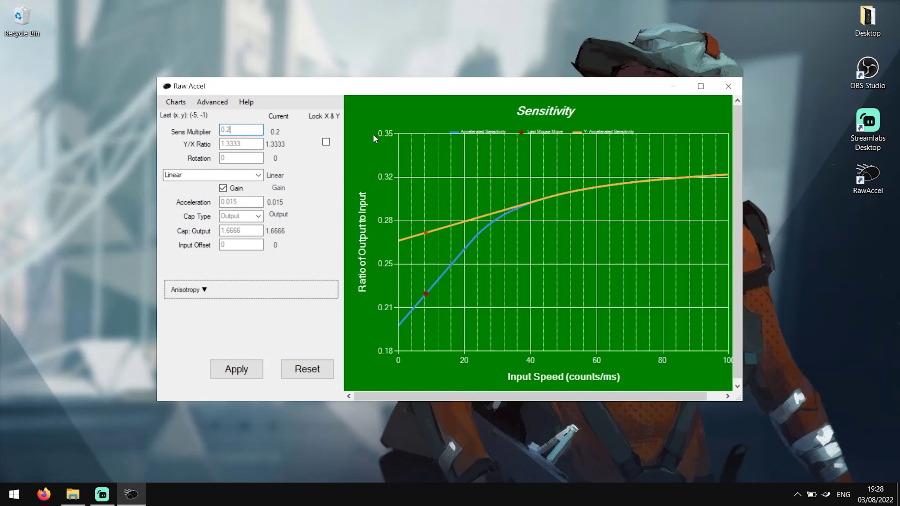
{"action": "left_click", "coordinate": [175, 101]}
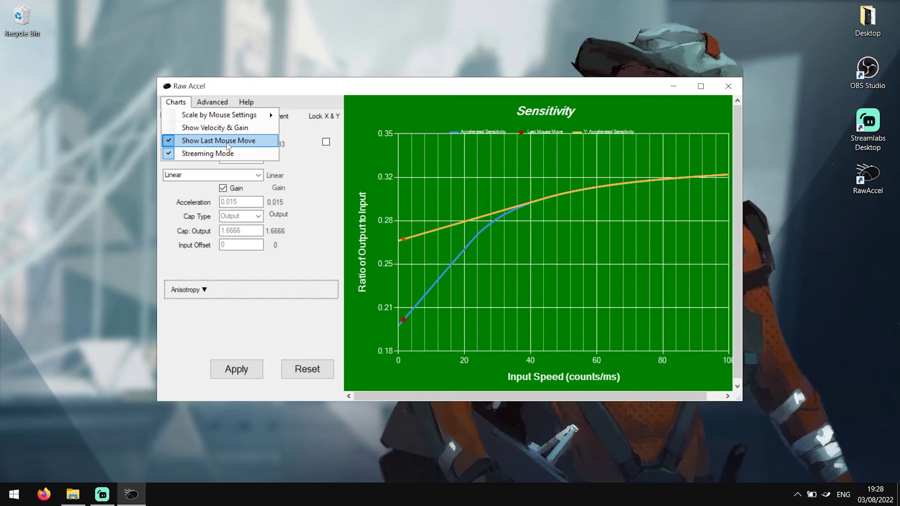
{"action": "left_click", "coordinate": [329, 179]}
Step: Open OBS Studio, add a Window Capture source named "RawAccel Capture" showing the Raw Accel window, and move it to the middle of the canvas
{"action": "double_click", "coordinate": [867, 69]}
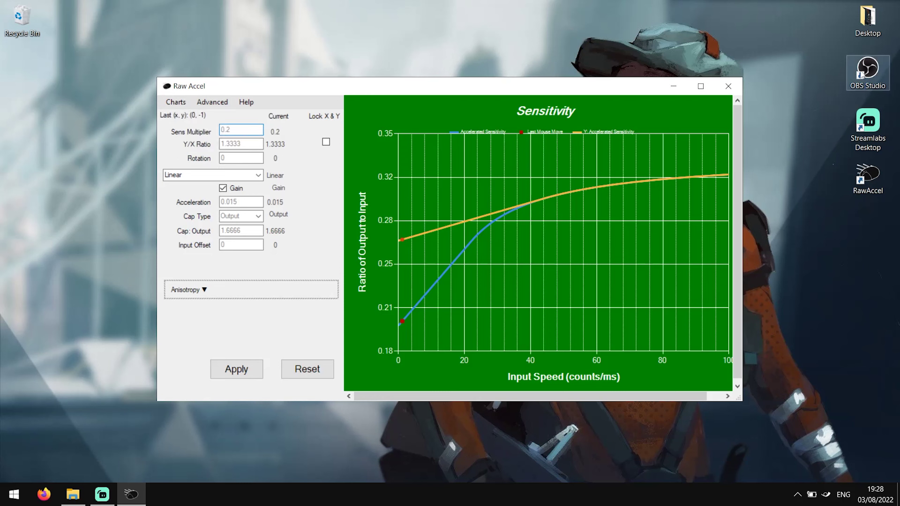
{"action": "right_click", "coordinate": [244, 394]}
{"action": "mouse_move", "coordinate": [278, 402]}
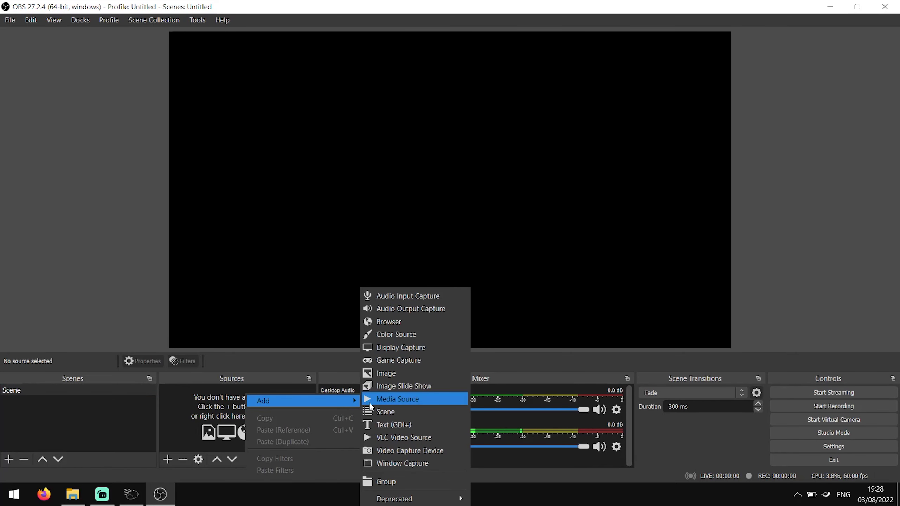
{"action": "left_click", "coordinate": [398, 465]}
{"action": "type", "text": "RawAccel Capture"}
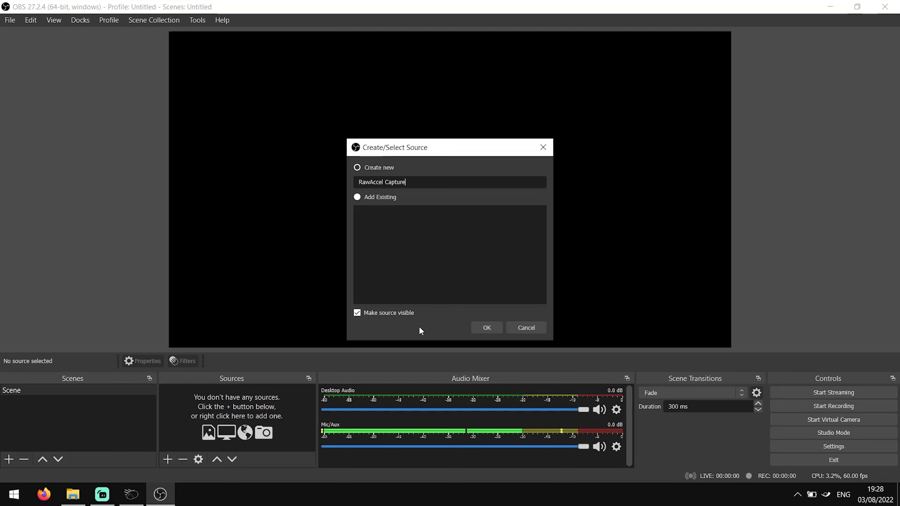
{"action": "key", "text": "Return"}
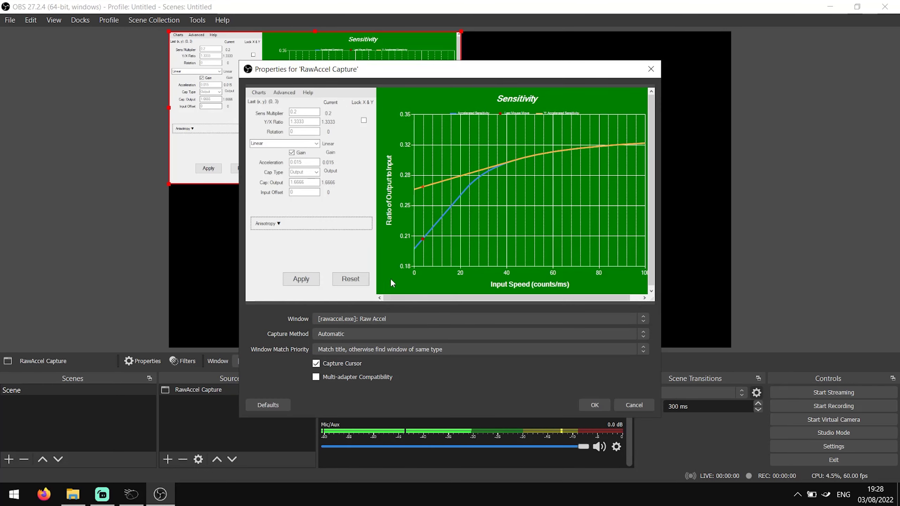
{"action": "left_click", "coordinate": [596, 405]}
{"action": "left_click_drag", "start_coordinate": [405, 134], "coordinate": [536, 206]}
Step: Add a Chroma Key filter to the RawAccel Capture source with Green as the key color type
{"action": "right_click", "coordinate": [480, 183]}
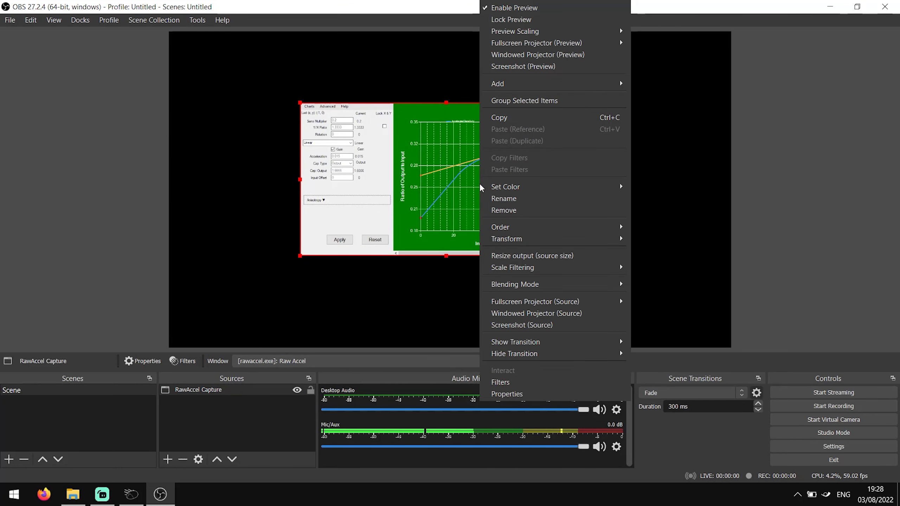
{"action": "left_click", "coordinate": [504, 383]}
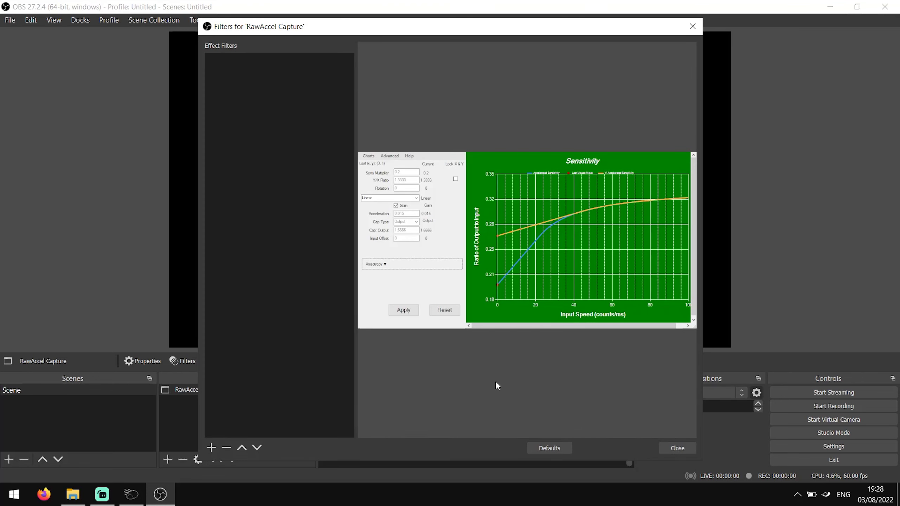
{"action": "left_click", "coordinate": [212, 449]}
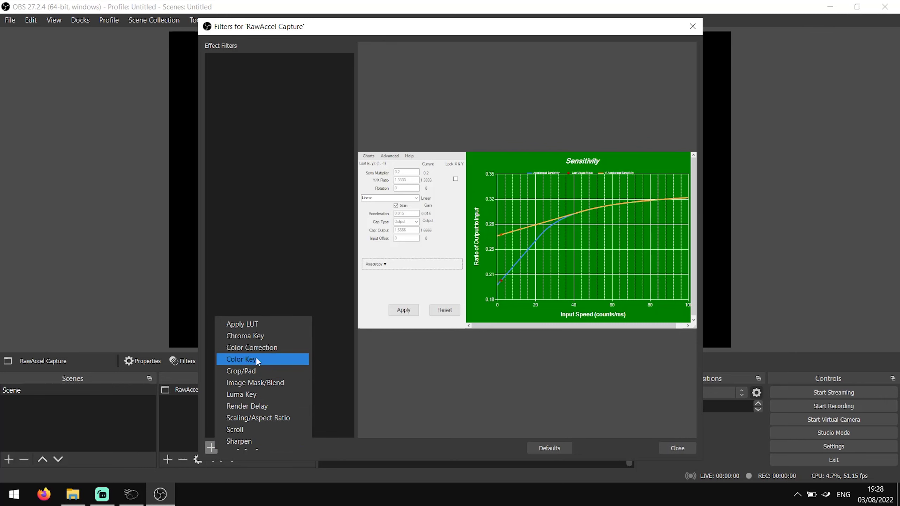
{"action": "left_click", "coordinate": [256, 336]}
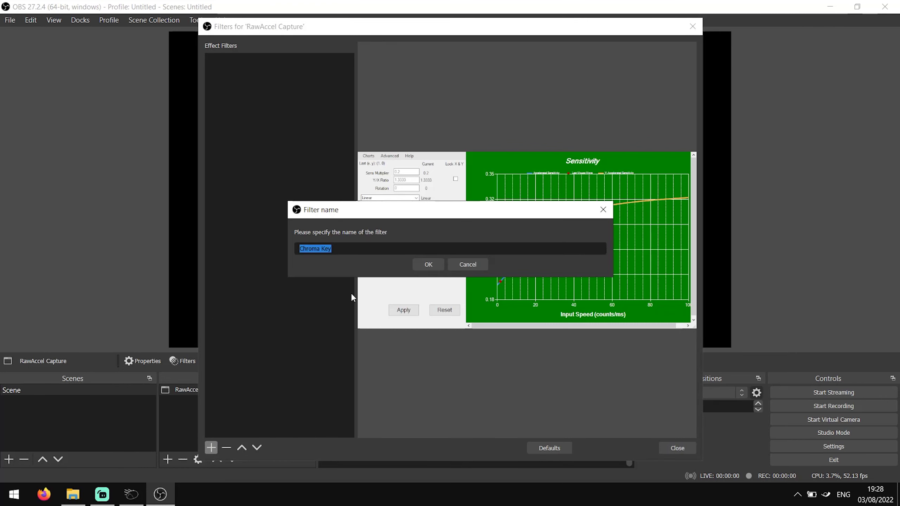
{"action": "left_click", "coordinate": [442, 263]}
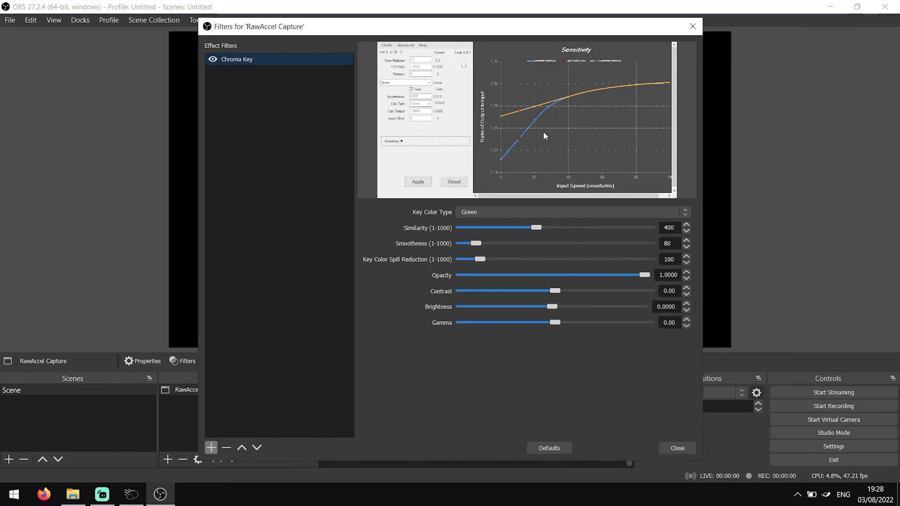
{"action": "left_click", "coordinate": [529, 213]}
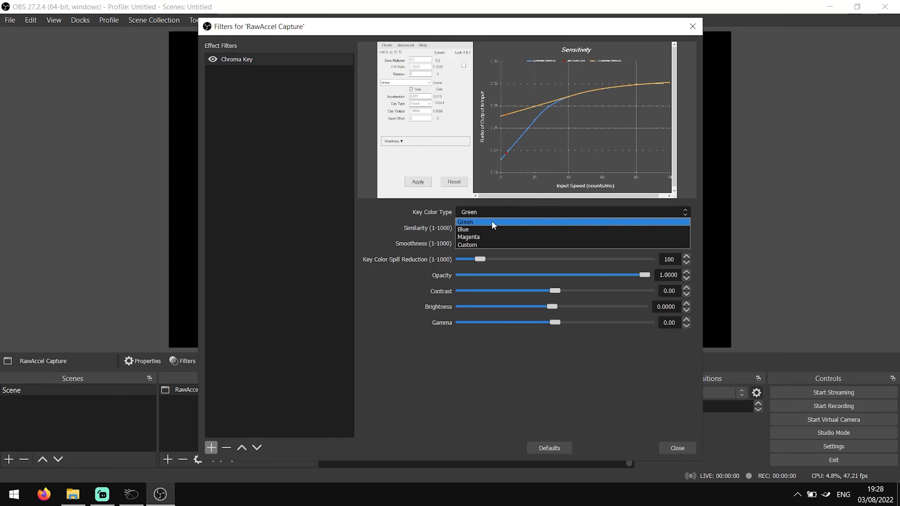
{"action": "left_click", "coordinate": [474, 222]}
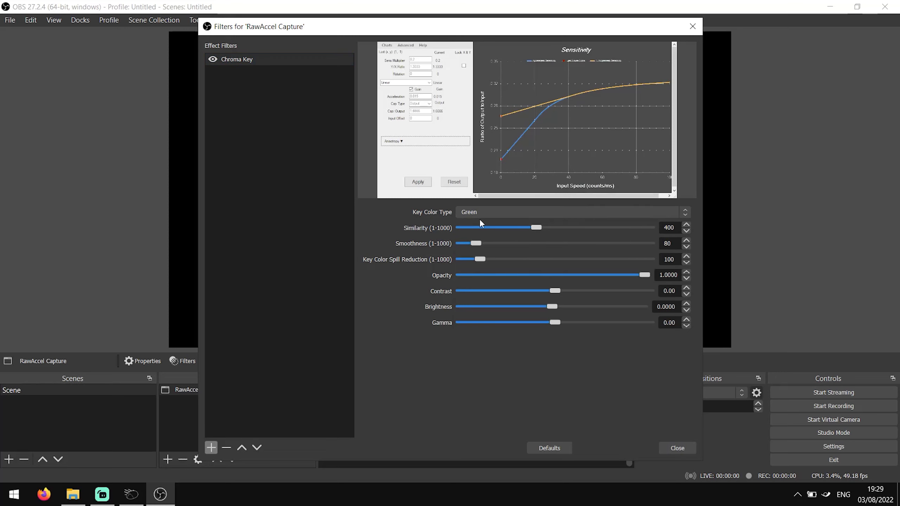
{"action": "left_click", "coordinate": [666, 448]}
Step: Add a Color Correction filter to RawAccel Capture, adjusting saturation and shifting the hue until the blue curve turns magenta and the orange one yellow-green
{"action": "right_click", "coordinate": [403, 182]}
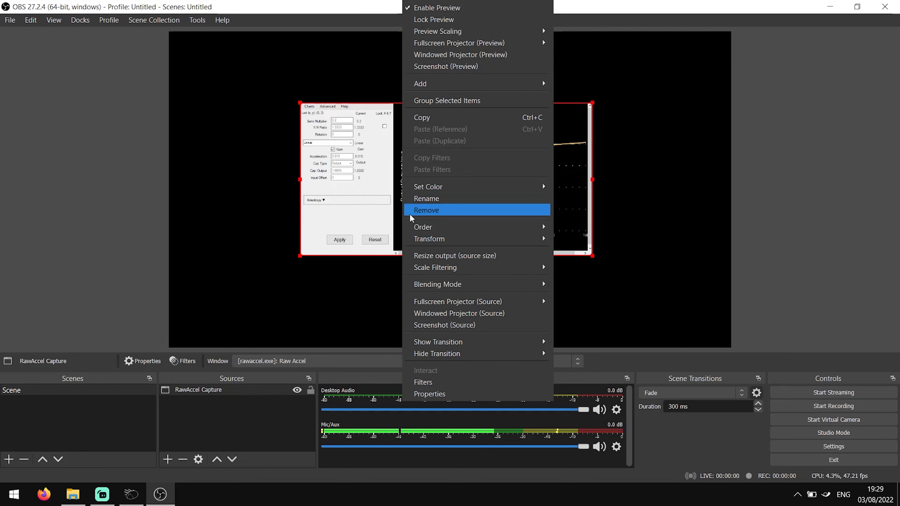
{"action": "left_click", "coordinate": [433, 384]}
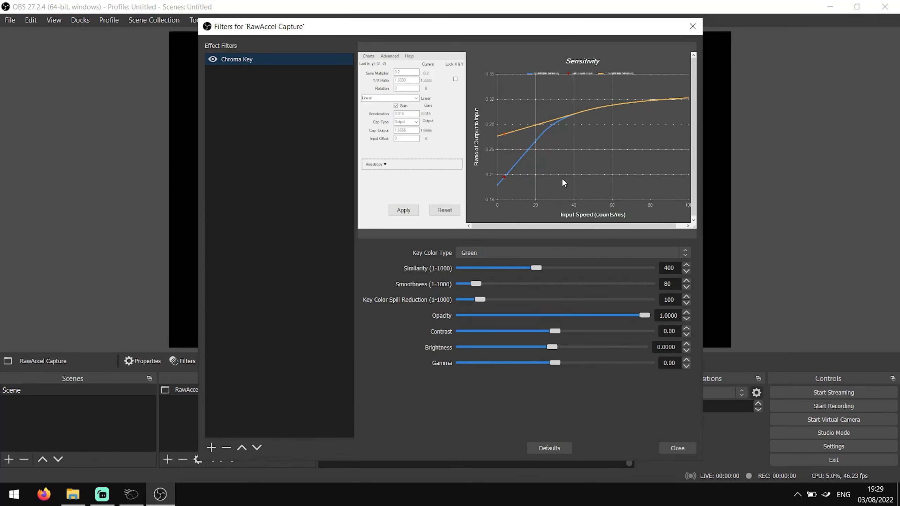
{"action": "left_click", "coordinate": [211, 448]}
{"action": "left_click", "coordinate": [254, 346]}
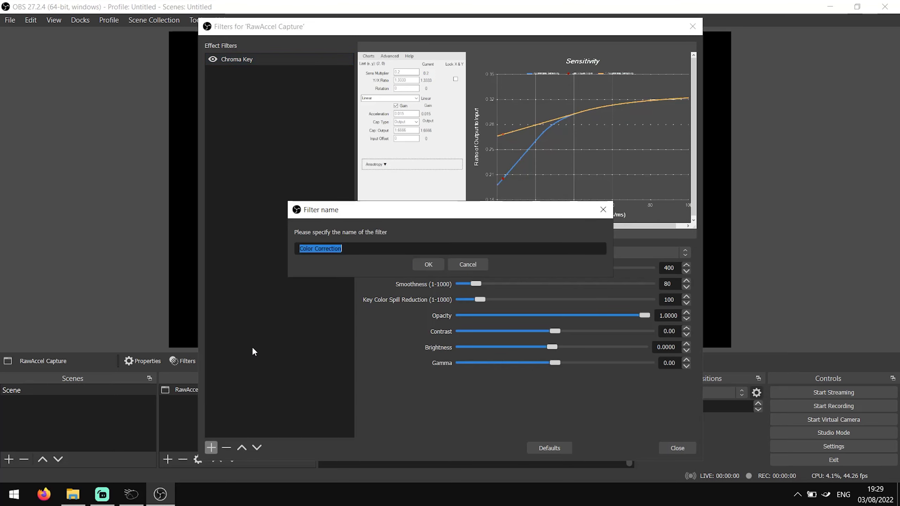
{"action": "left_click", "coordinate": [438, 265]}
{"action": "left_click_drag", "start_coordinate": [447, 301], "coordinate": [468, 302]}
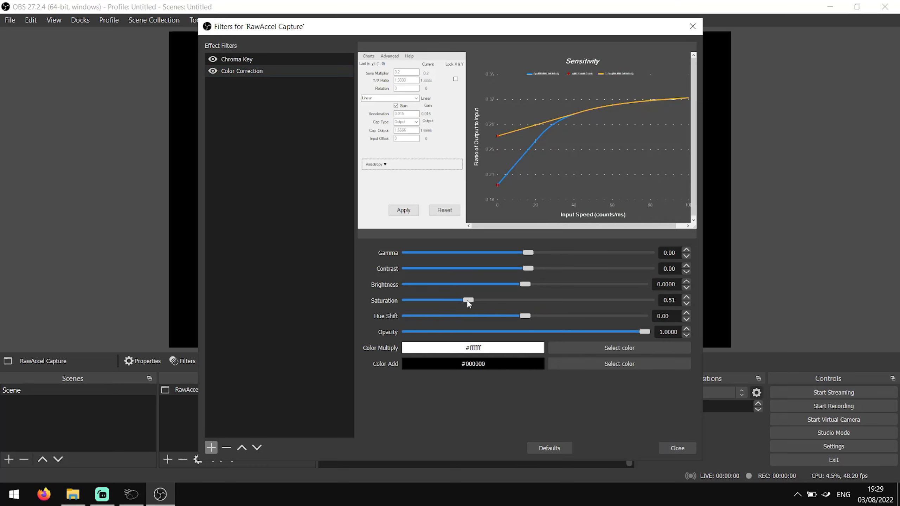
{"action": "left_click", "coordinate": [686, 297]}
{"action": "left_click_drag", "start_coordinate": [527, 317], "coordinate": [594, 296]}
{"action": "key", "text": "Escape"}
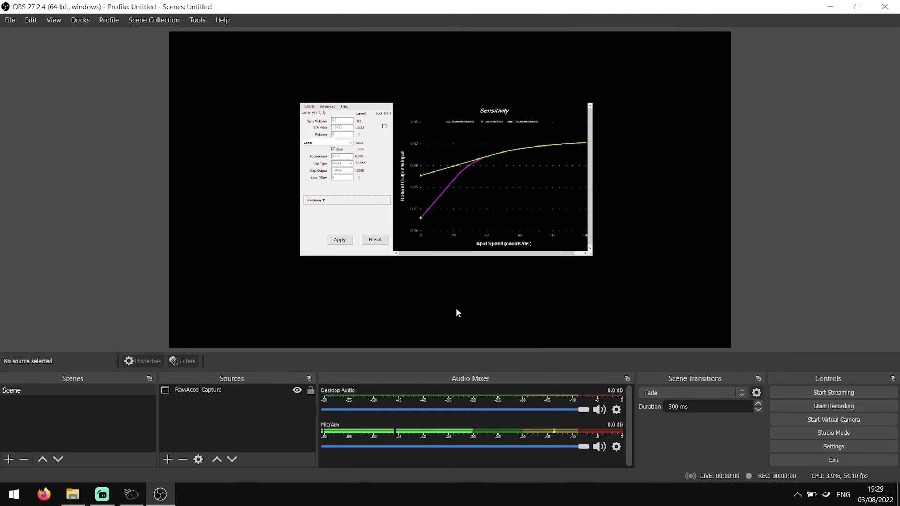
Step: Enlarge the RawAccel Capture source slightly on the canvas and crop away its settings area, leaving only the sensitivity chart
{"action": "left_click_drag", "start_coordinate": [401, 203], "coordinate": [406, 201]}
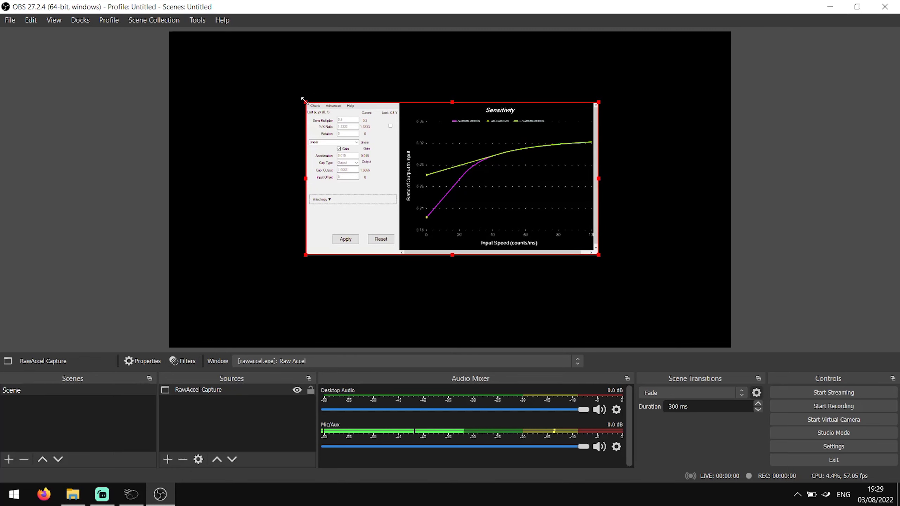
{"action": "mouse_move", "coordinate": [304, 100]}
{"action": "left_mouse_down"}
{"action": "mouse_move", "coordinate": [266, 80]}
{"action": "mouse_move", "coordinate": [302, 102]}
{"action": "mouse_move", "coordinate": [294, 97]}
{"action": "left_mouse_up"}
{"action": "left_click", "coordinate": [293, 163]}
{"action": "left_click_drag", "start_coordinate": [293, 163], "coordinate": [390, 178]}
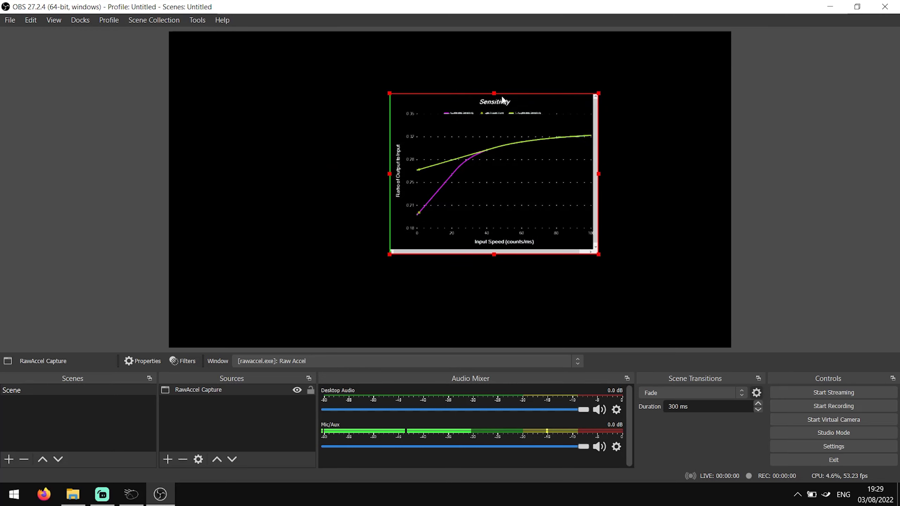
{"action": "left_click", "coordinate": [656, 230]}
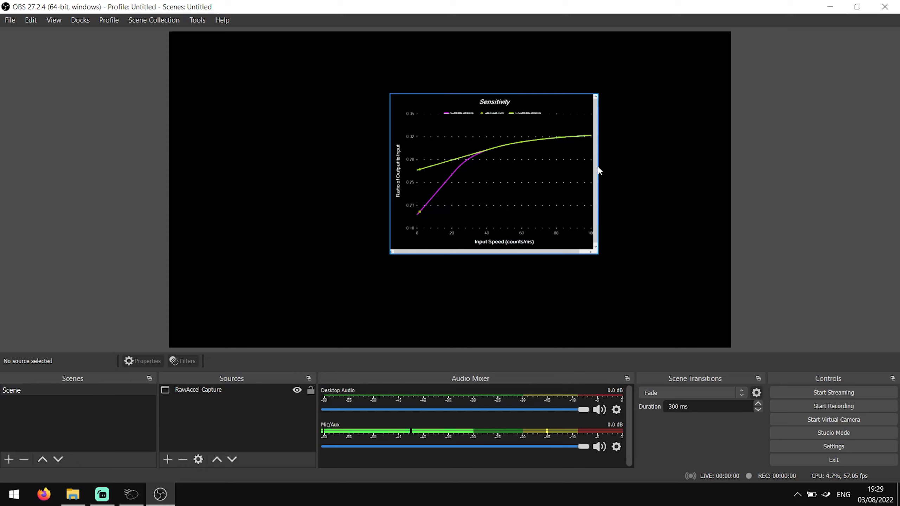
Step: Switch to Raw Accel and enlarge its window slightly until the chart's scroll bars vanish
{"action": "left_click", "coordinate": [141, 491]}
{"action": "left_click_drag", "start_coordinate": [743, 399], "coordinate": [750, 402]}
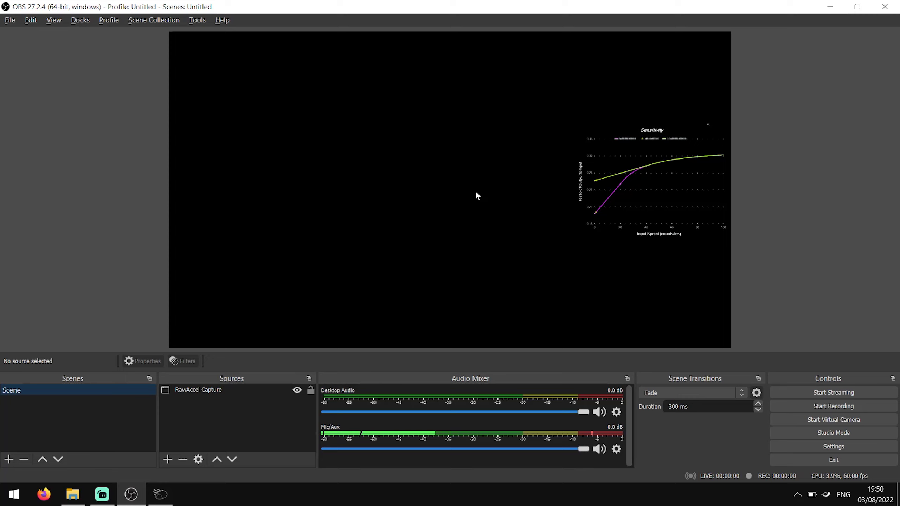
Step: Bring the Raw Accel window back to the front and start switching to the OBS window
{"action": "left_click", "coordinate": [149, 503]}
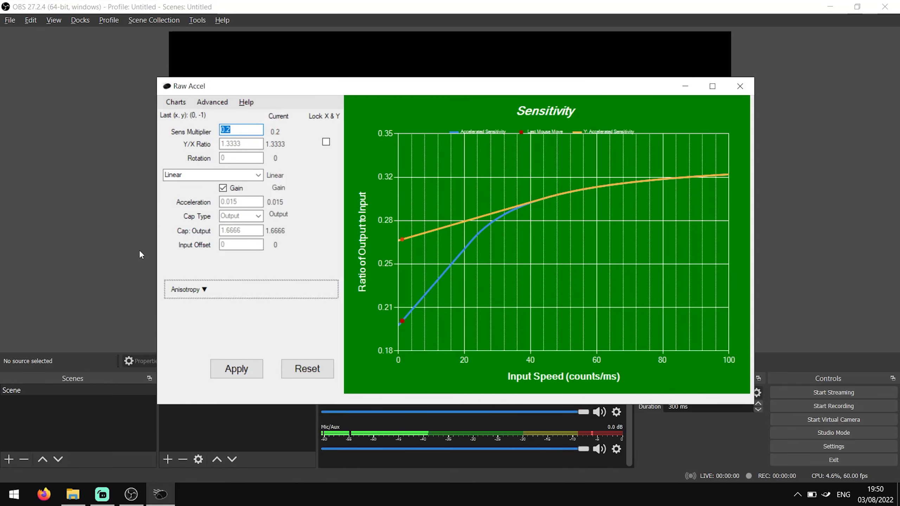
{"action": "left_click", "coordinate": [81, 225]}
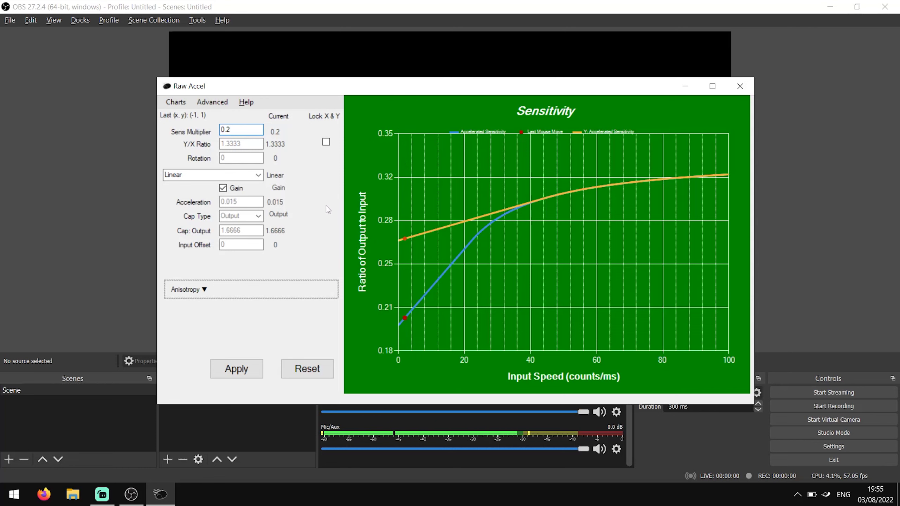
{"action": "key", "text": "alt+Tab"}
{"action": "mouse_move", "coordinate": [543, 257]}
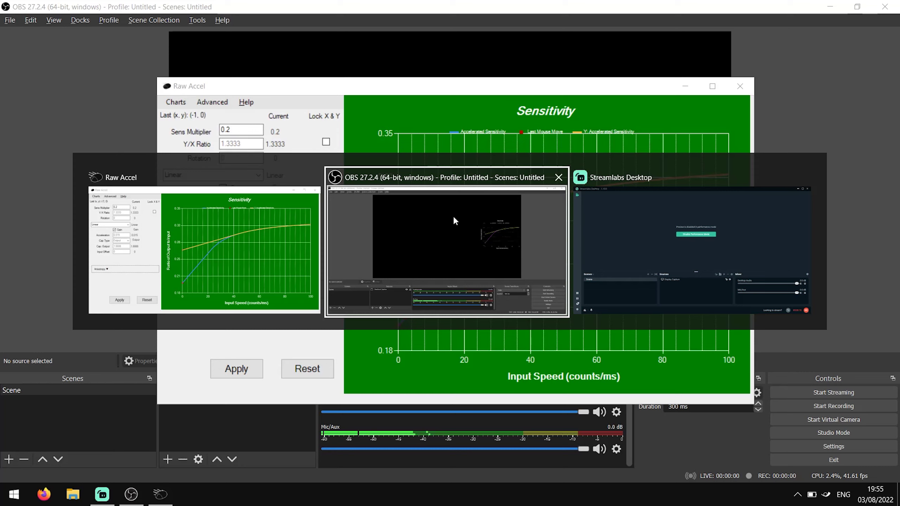